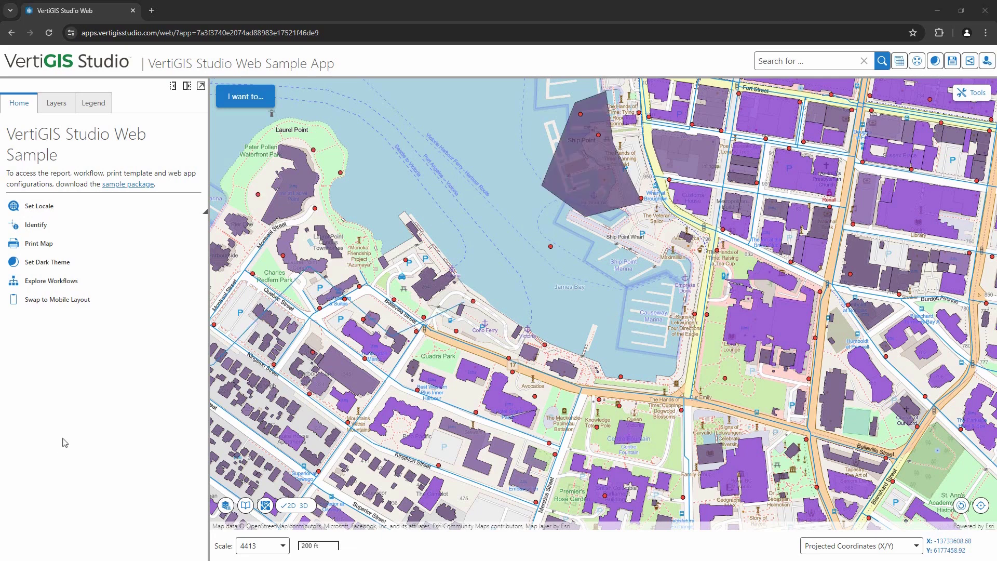
- Preview the mobile layout, then view the city buildings in 3D and return to 2D
left_click(117, 305)
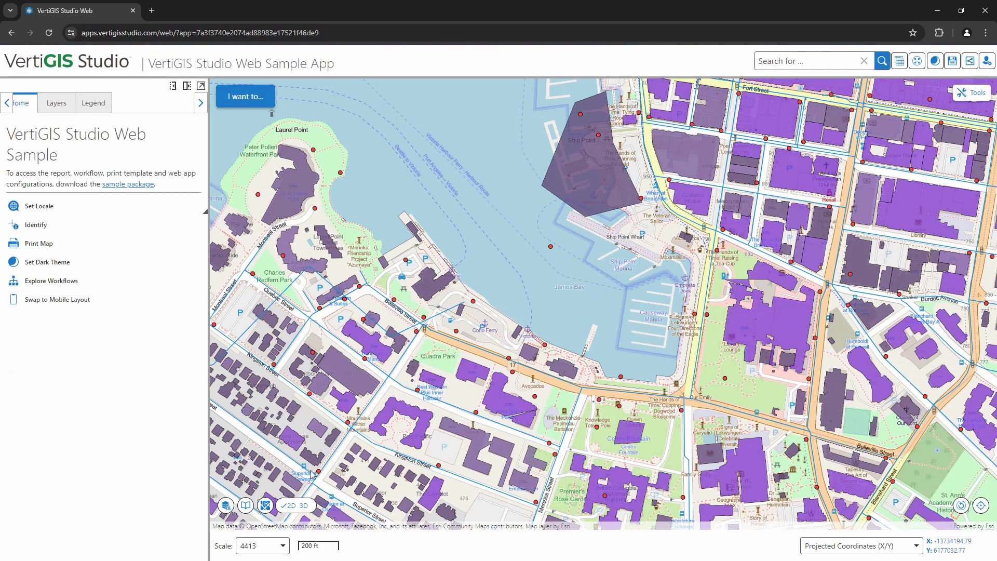
left_click(303, 505)
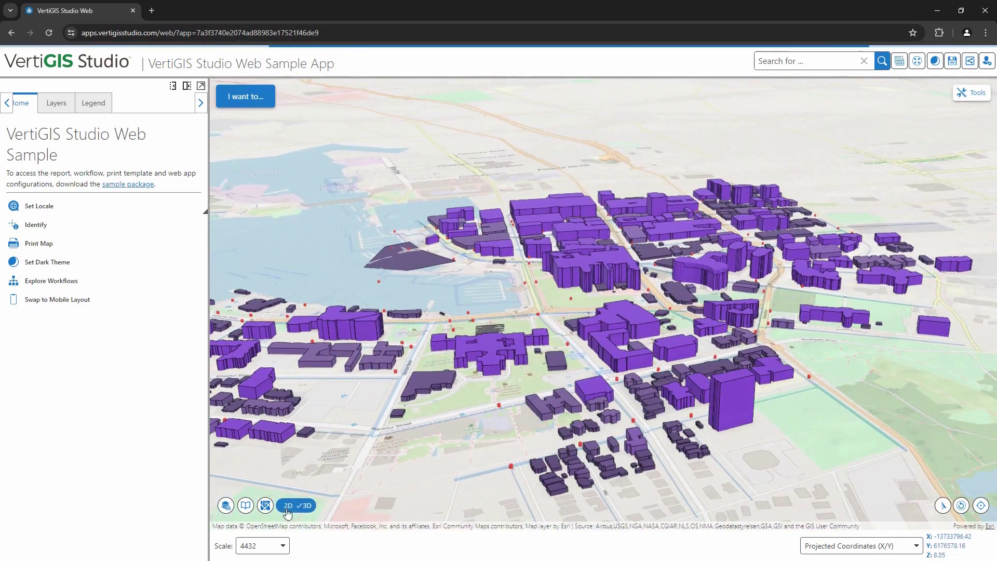
left_click(287, 509)
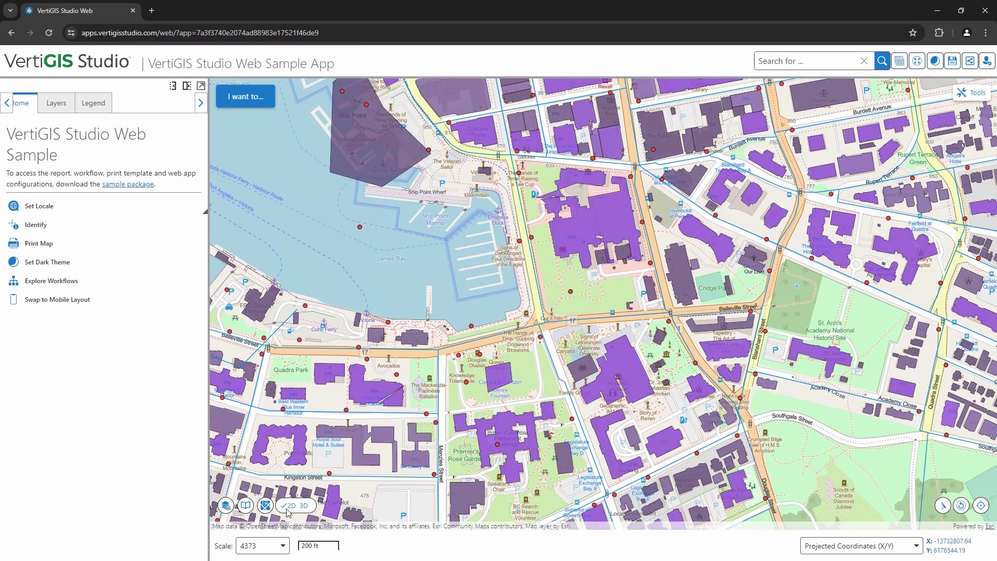
- Open and dismiss the I want to... menu, then show the Tools toolbar above the map
left_click(254, 96)
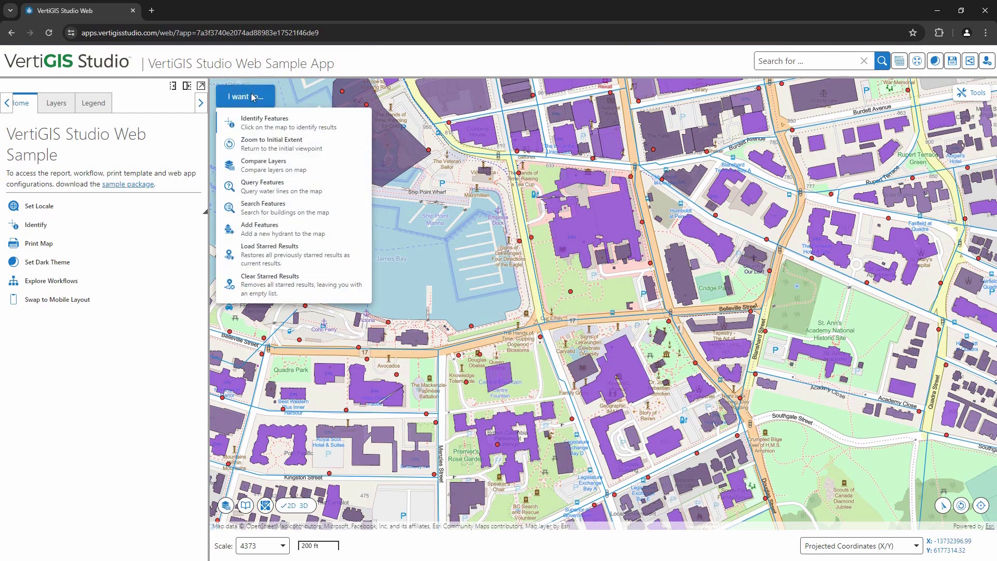
left_click(253, 97)
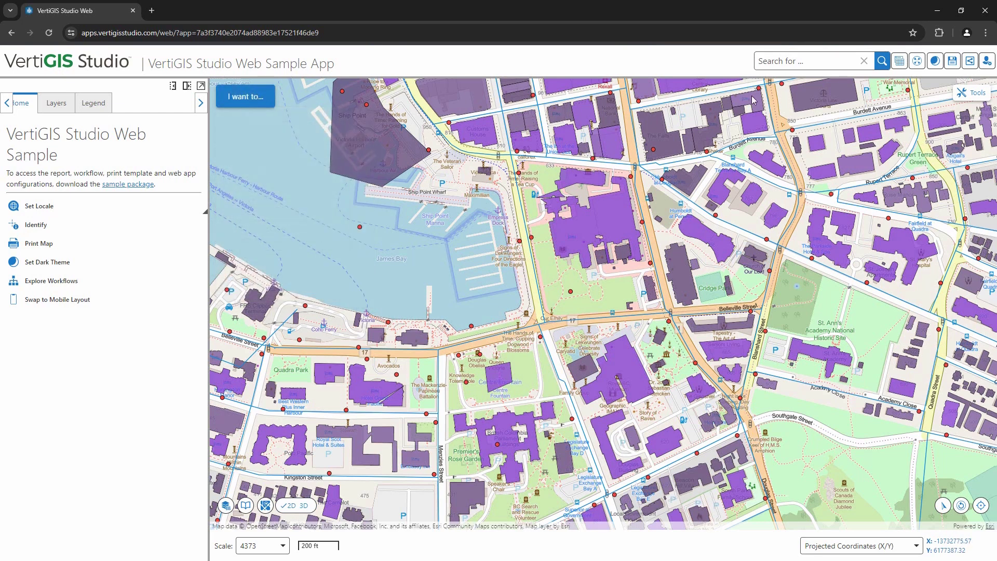
left_click(971, 92)
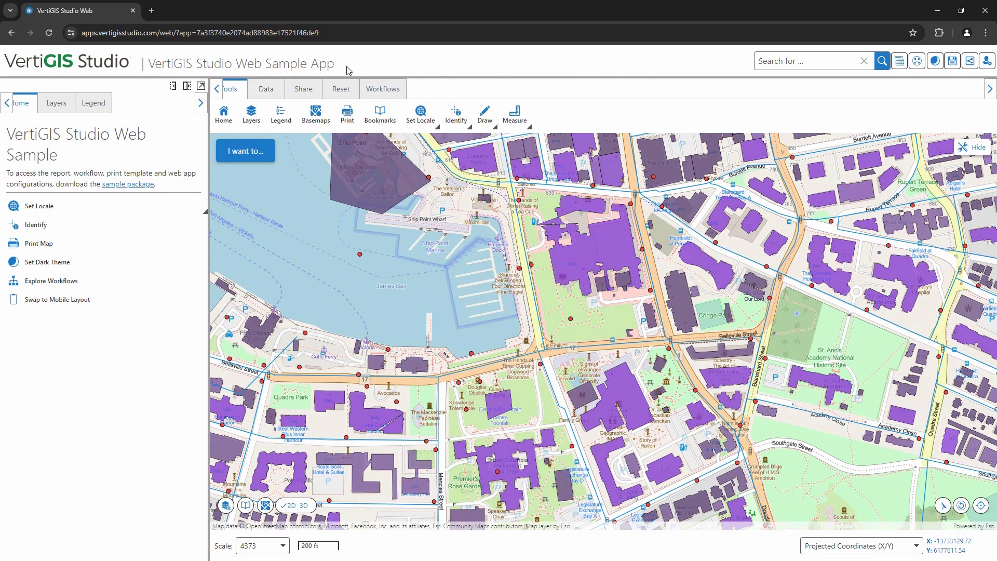
- Start the Demographics workflow, place a location near Menzies Street, and set a 2-minute drive time
left_click(399, 94)
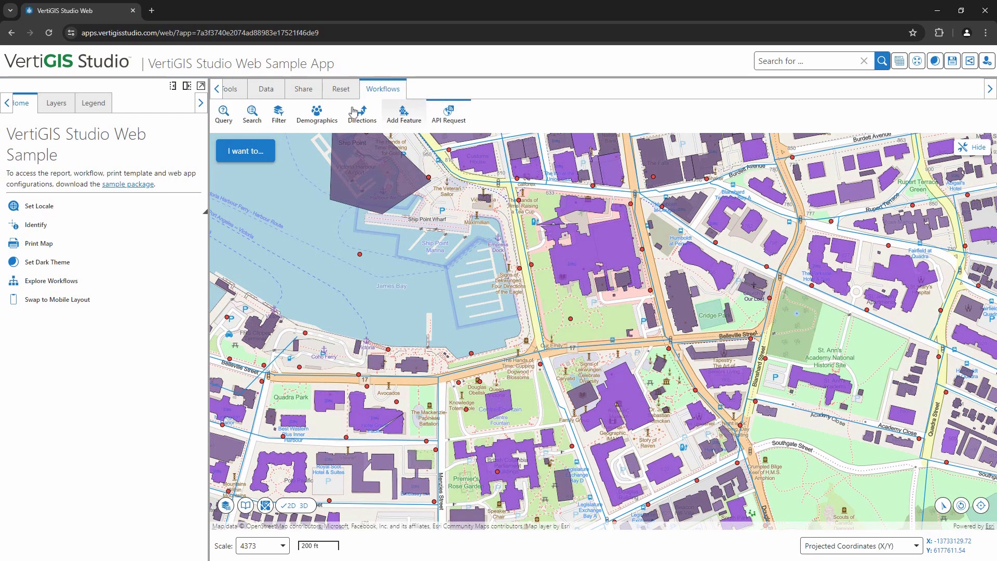
left_click(317, 115)
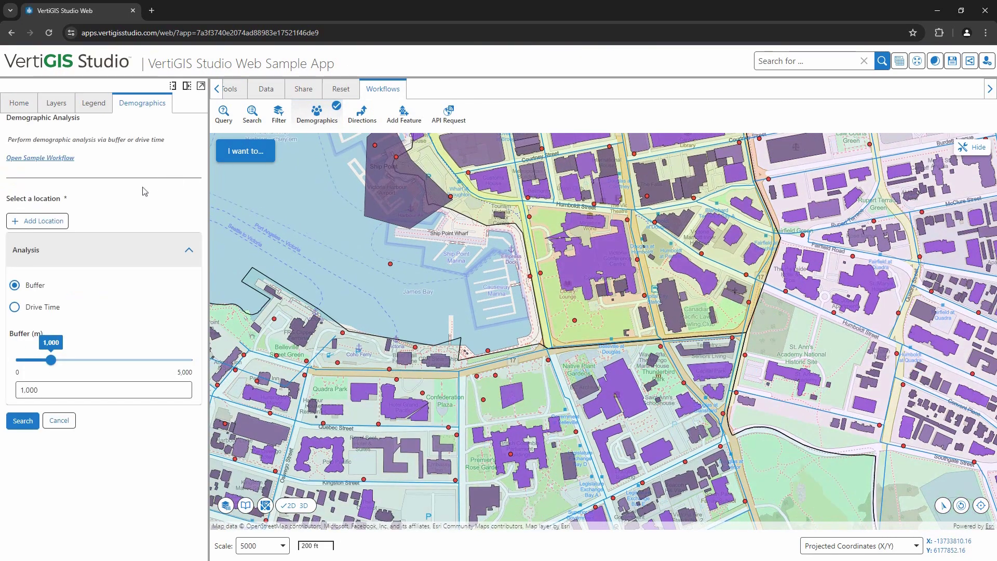
left_click(53, 226)
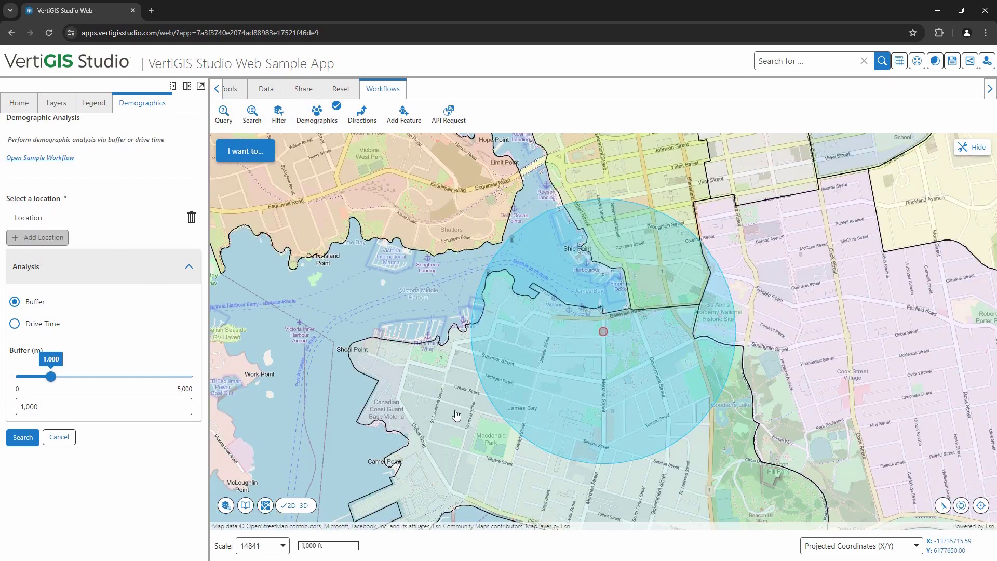
left_click(45, 325)
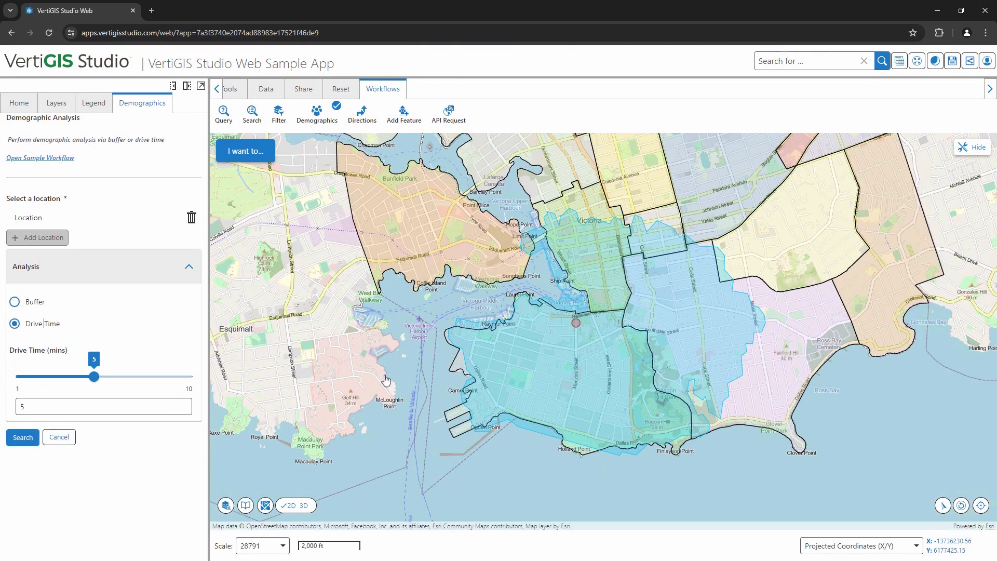
left_click_drag(94, 376, 43, 381)
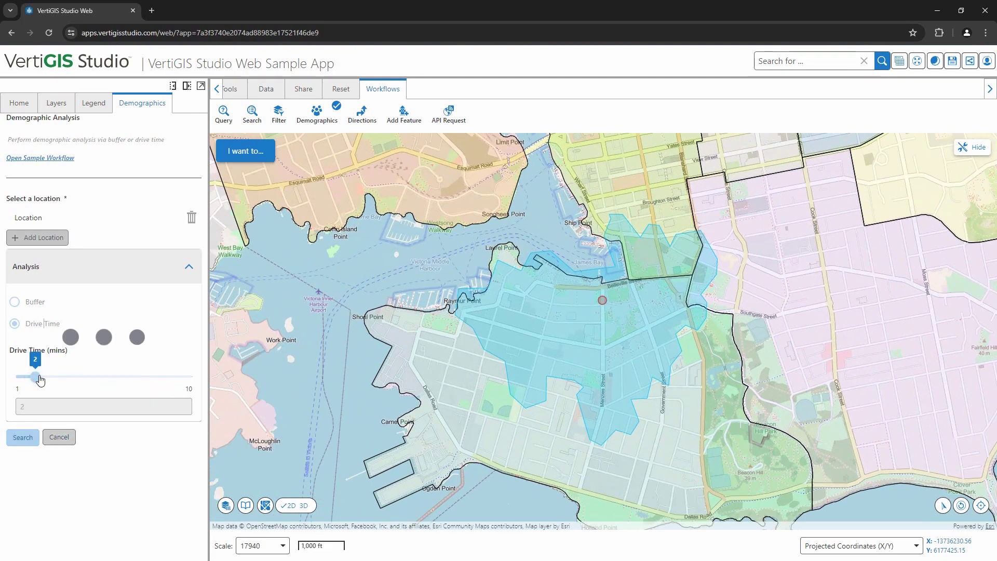
- Run the drive-time search, select Downtown, Fairfield and James Bay, and generate the demographics report
left_click(24, 437)
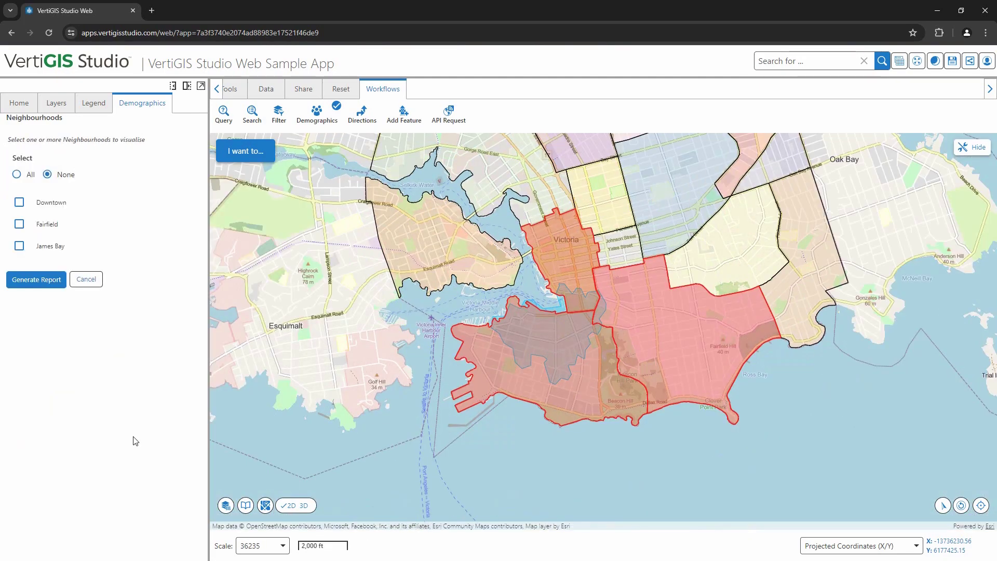
left_click(38, 202)
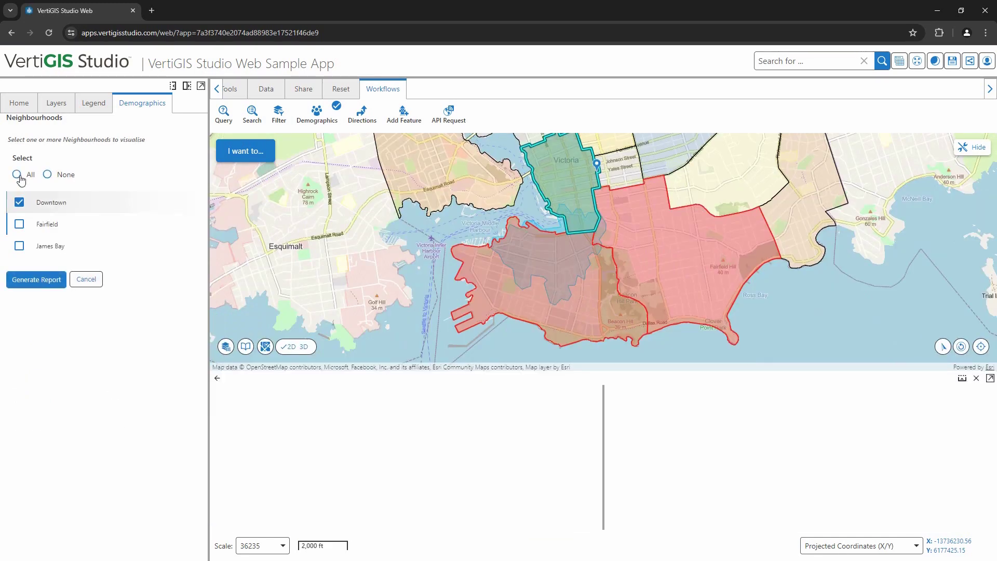
left_click(17, 175)
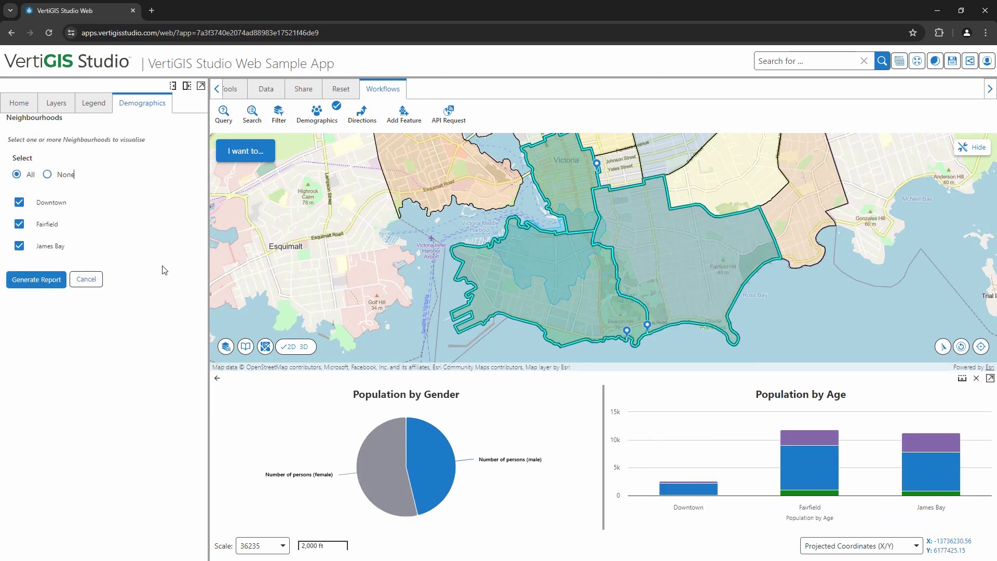
left_click(44, 279)
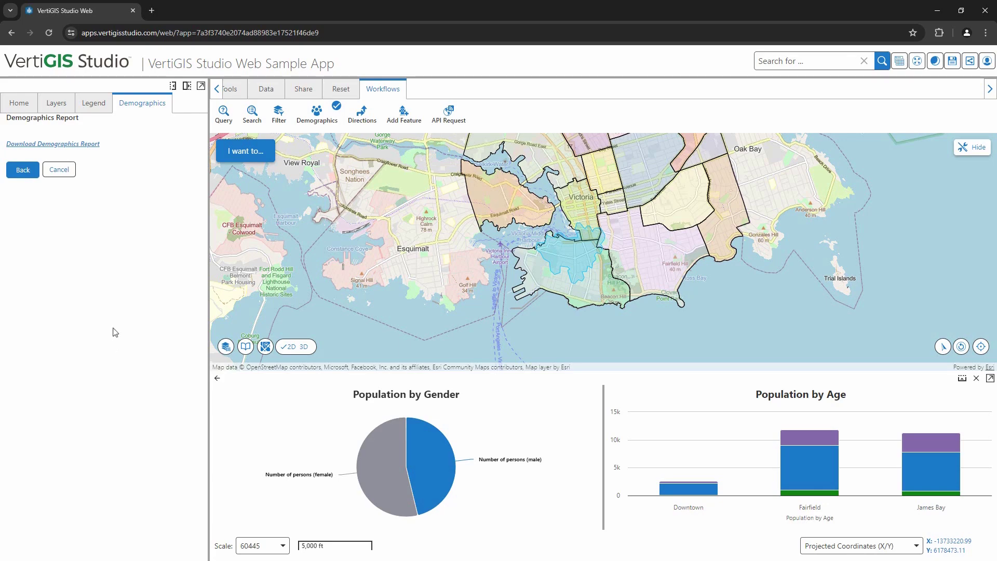
left_click(63, 144)
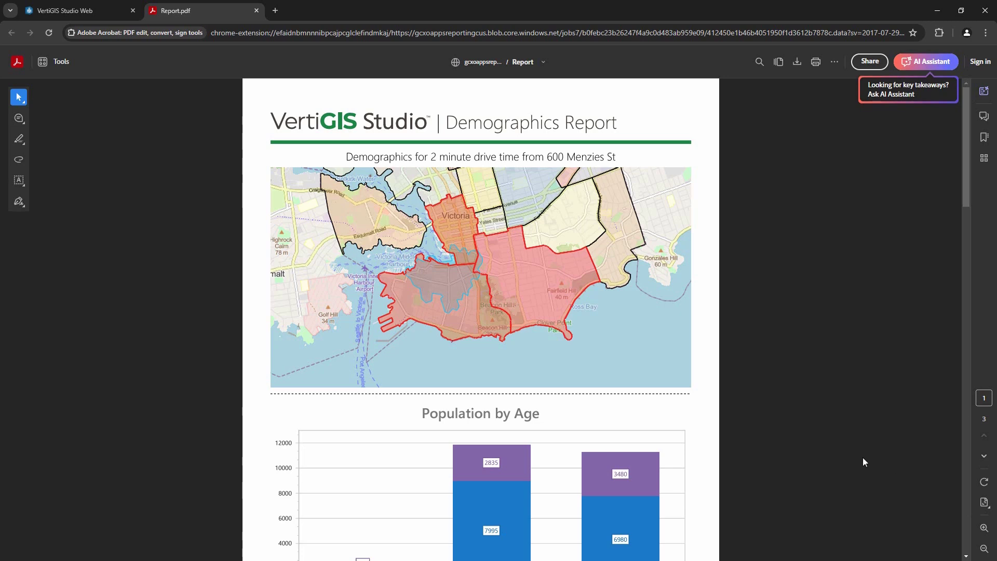
scroll(740, 397, "down", 10)
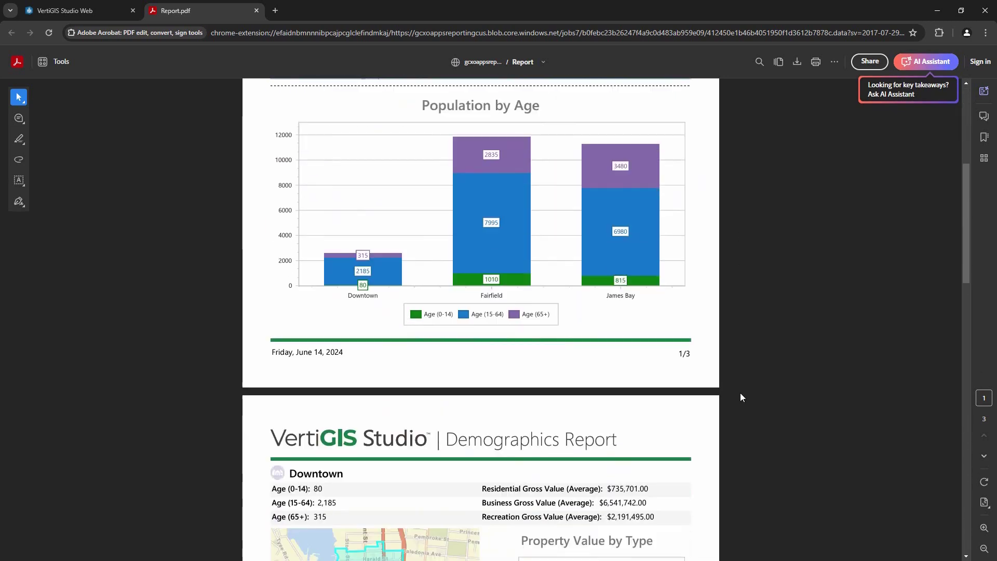
scroll(741, 394, "down", 8)
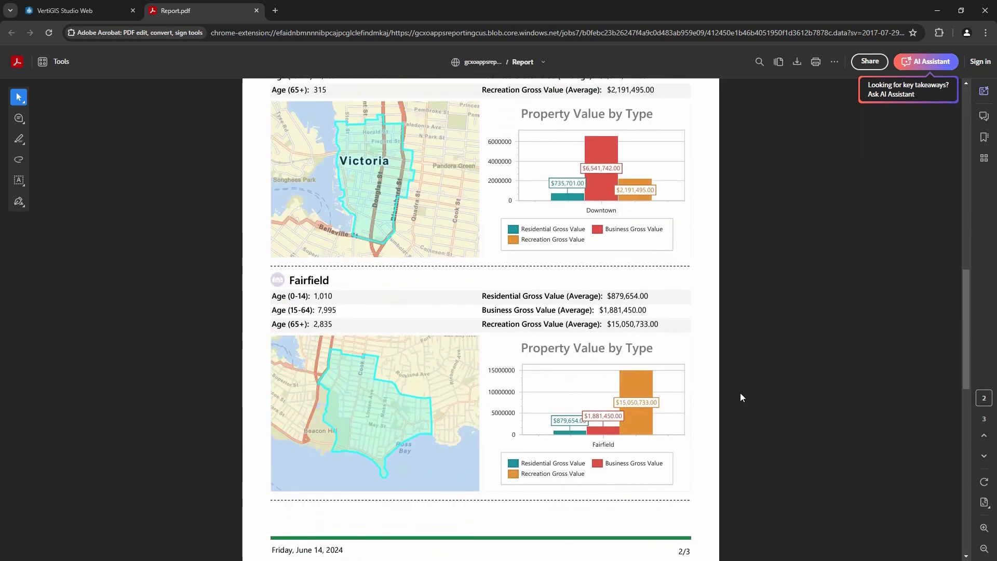
scroll(741, 397, "down", 4)
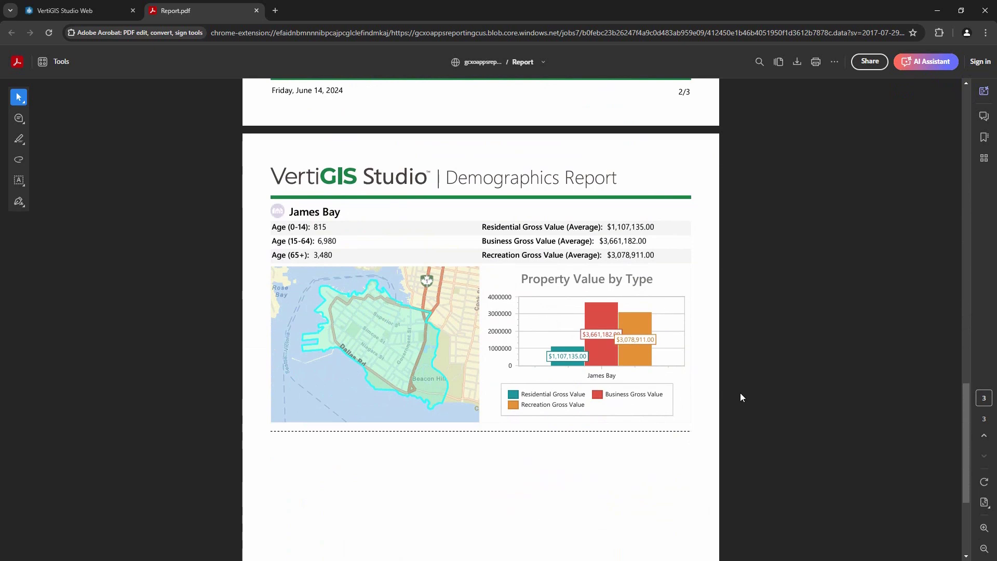
- Close the report and launch the VertiGIS Studio Web designer from the apps portal
left_click(256, 11)
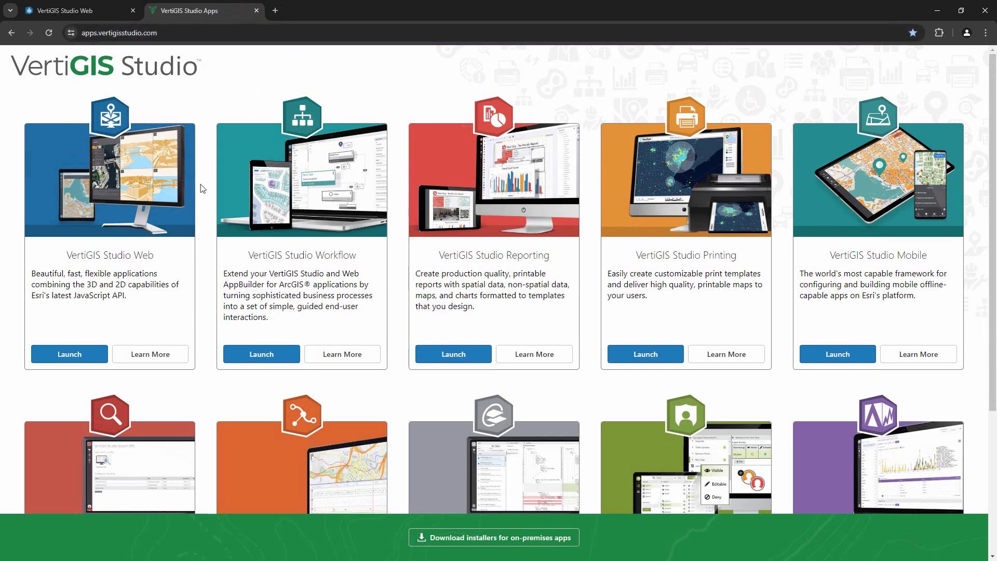
left_click(89, 361)
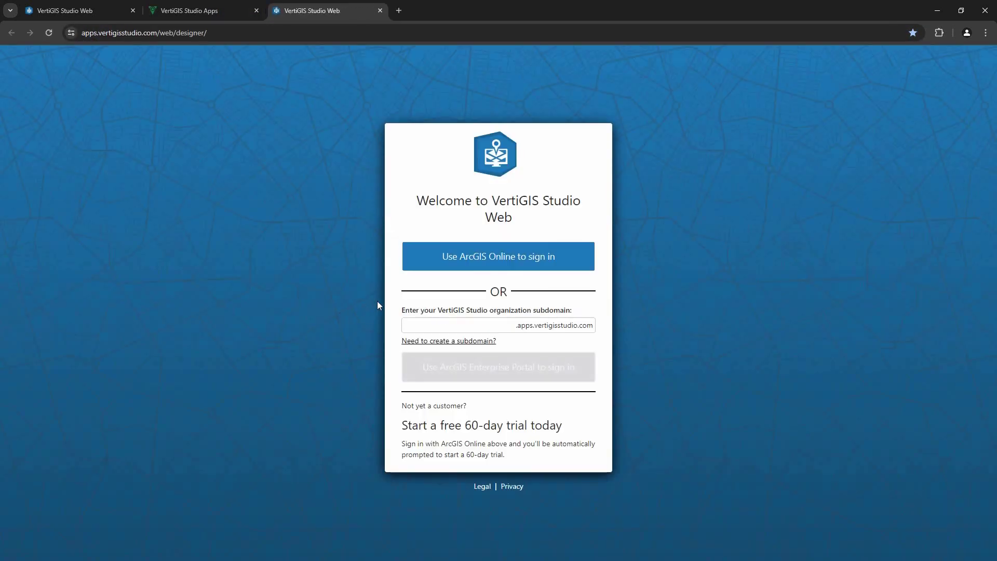
- Sign in with ArcGIS Online, search 'sample', and open 'VertiGIS Studio Web - Sample App'
left_click(508, 265)
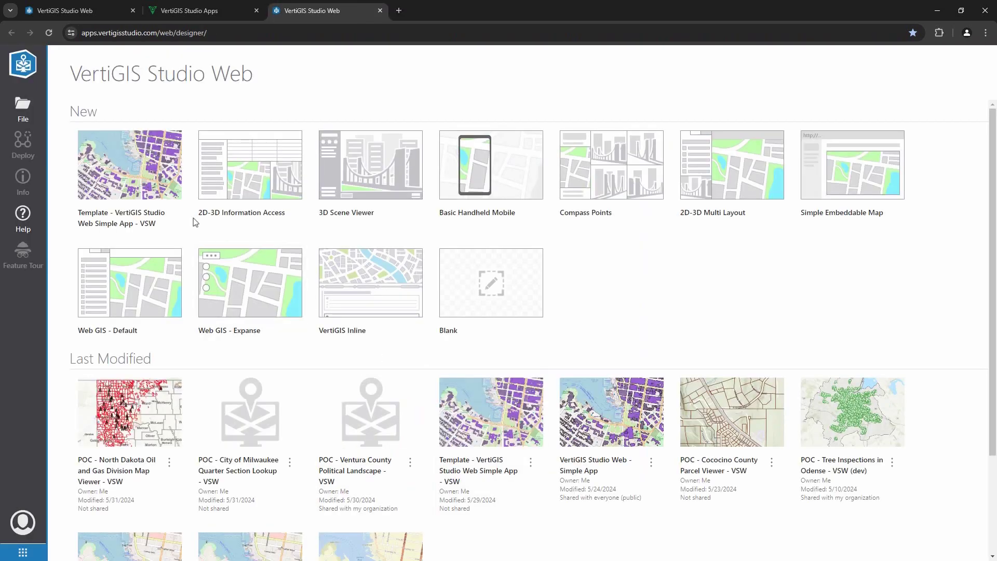
left_click(23, 108)
left_click(82, 105)
left_click(272, 91)
type("sample")
key("Return")
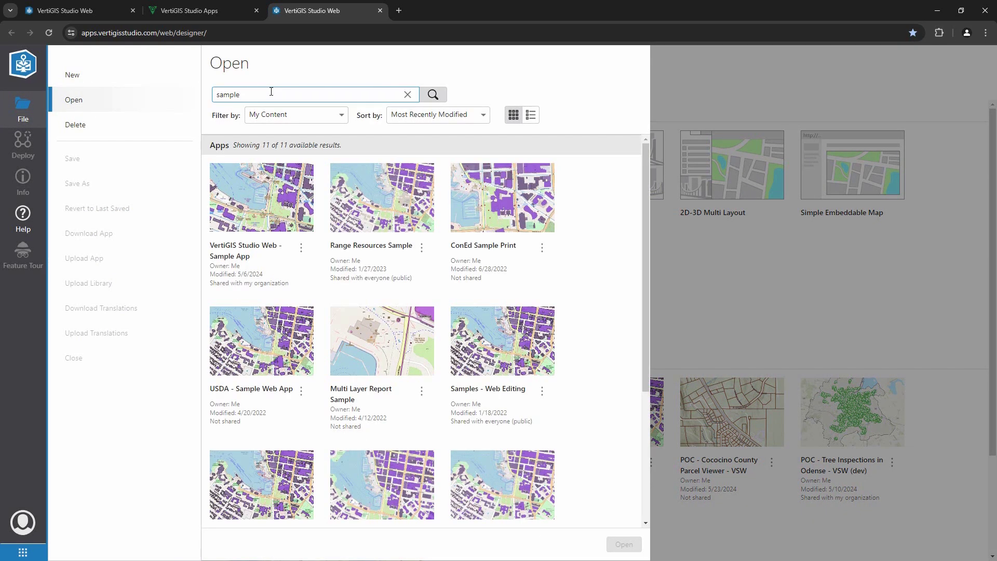
left_click(260, 250)
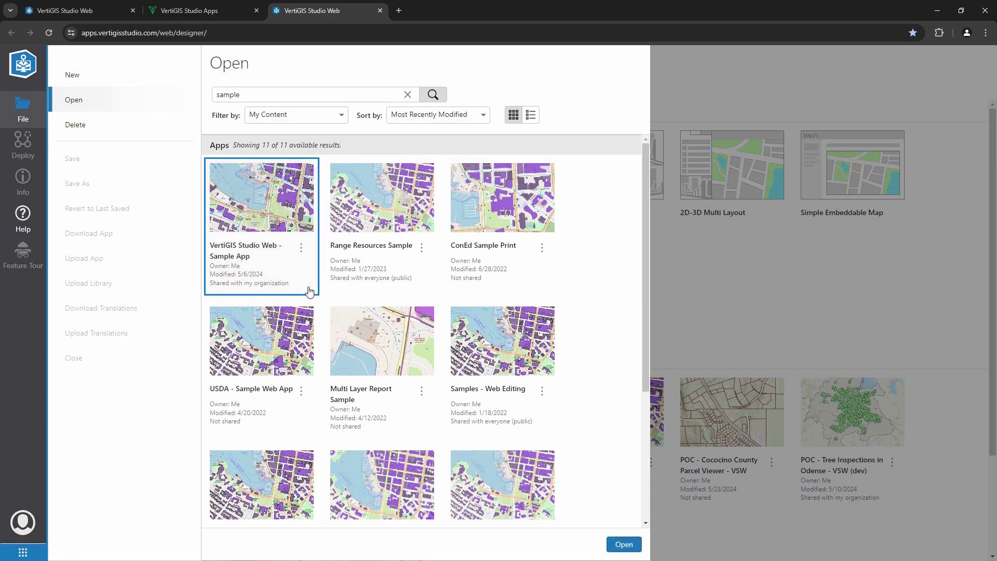
left_click(625, 544)
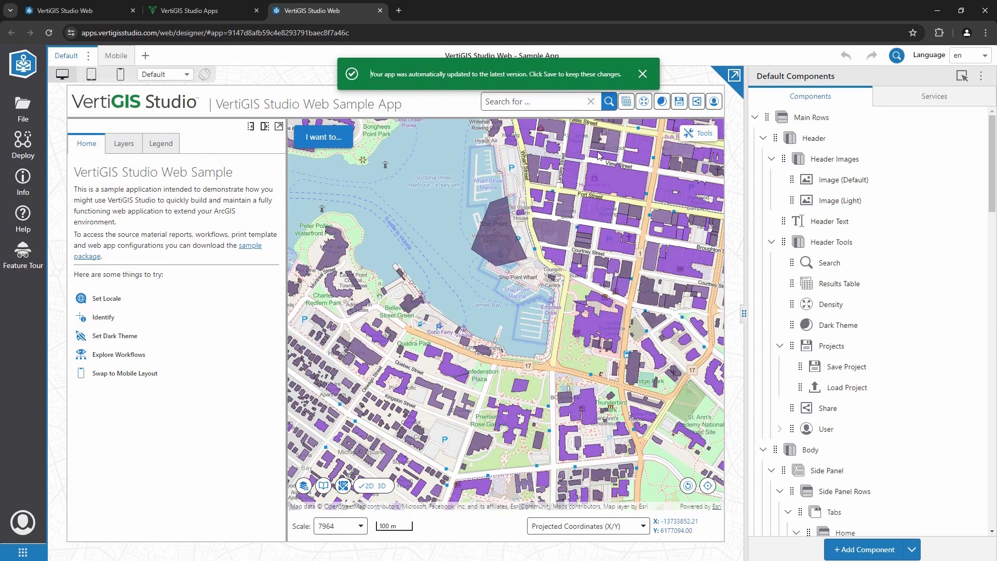
- Dismiss the update notice and step through the feature tour up to its Deployment step
left_click(643, 73)
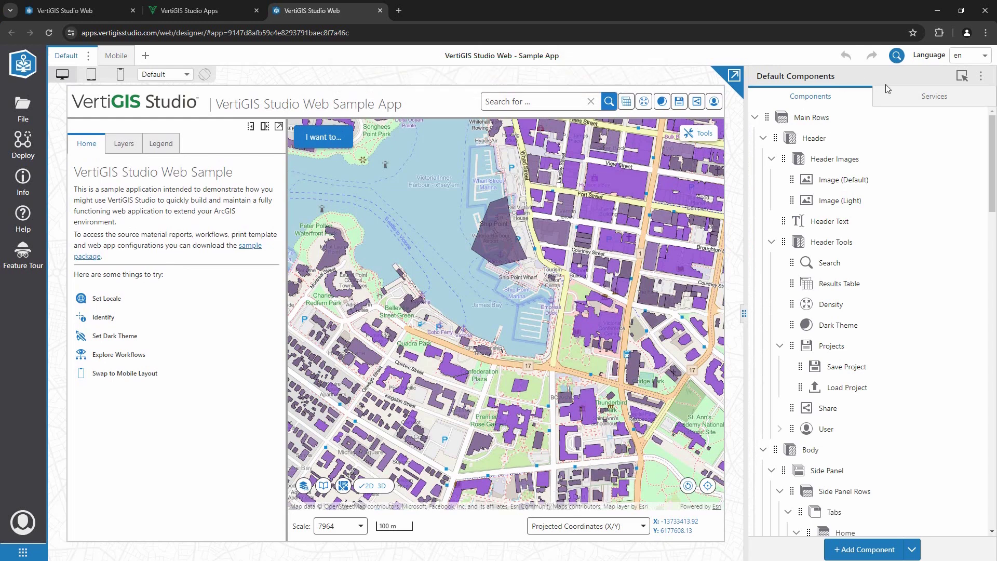
left_click(13, 267)
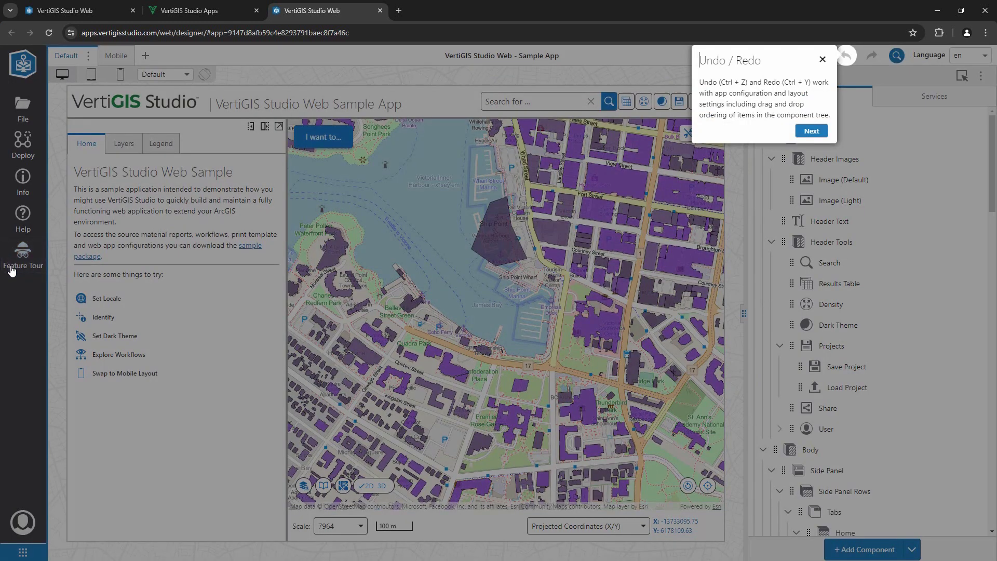
left_click(812, 132)
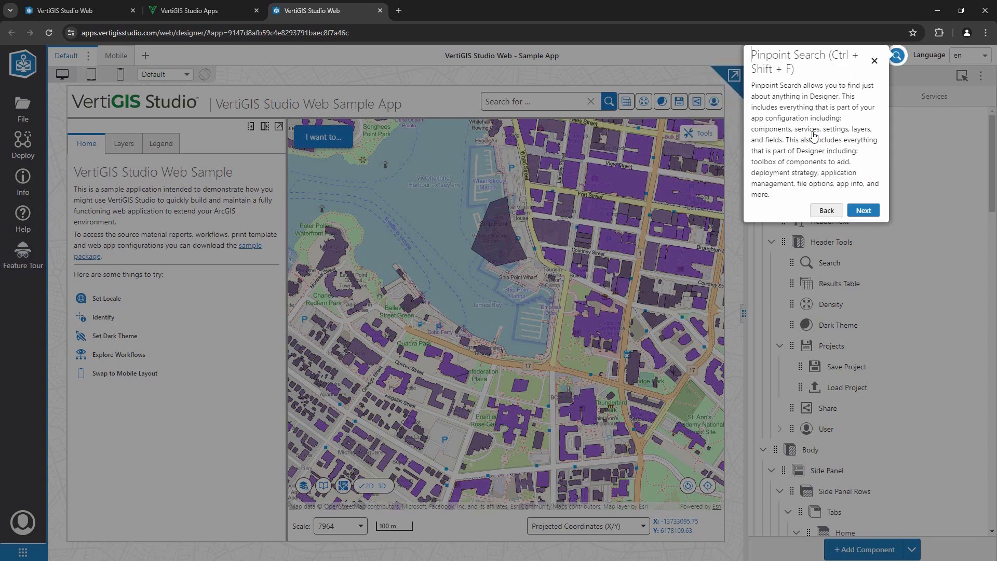
left_click(864, 210)
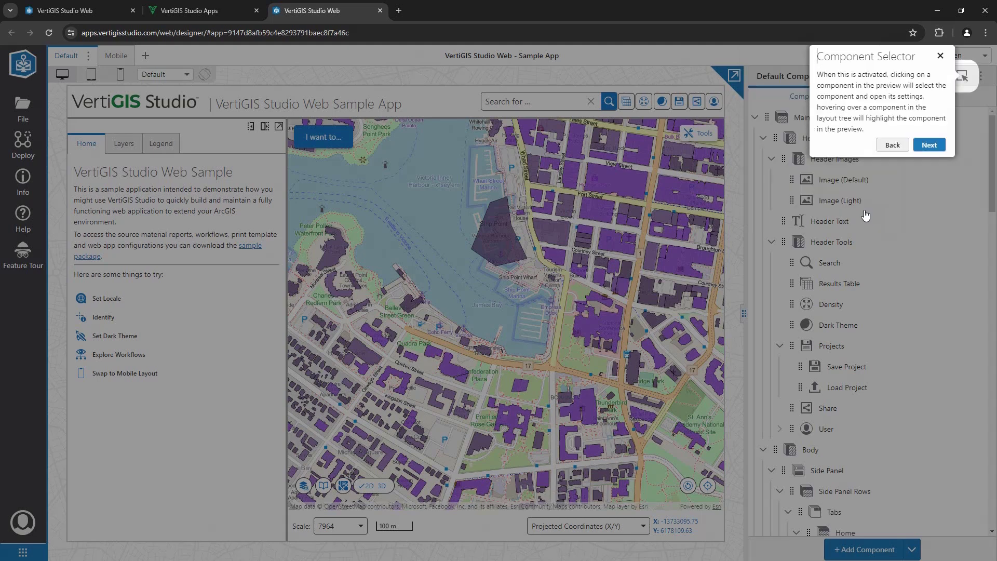
left_click(919, 147)
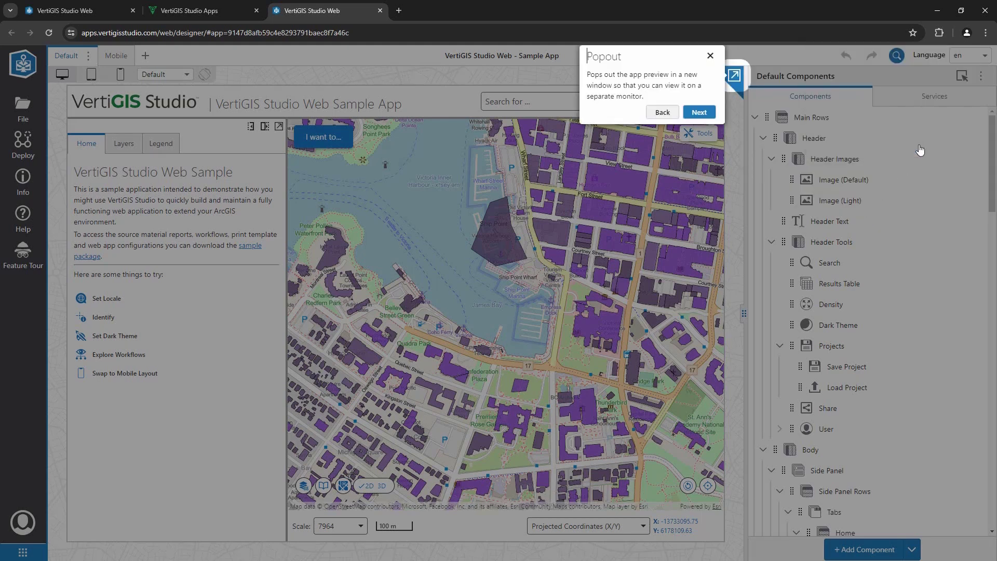
left_click(698, 113)
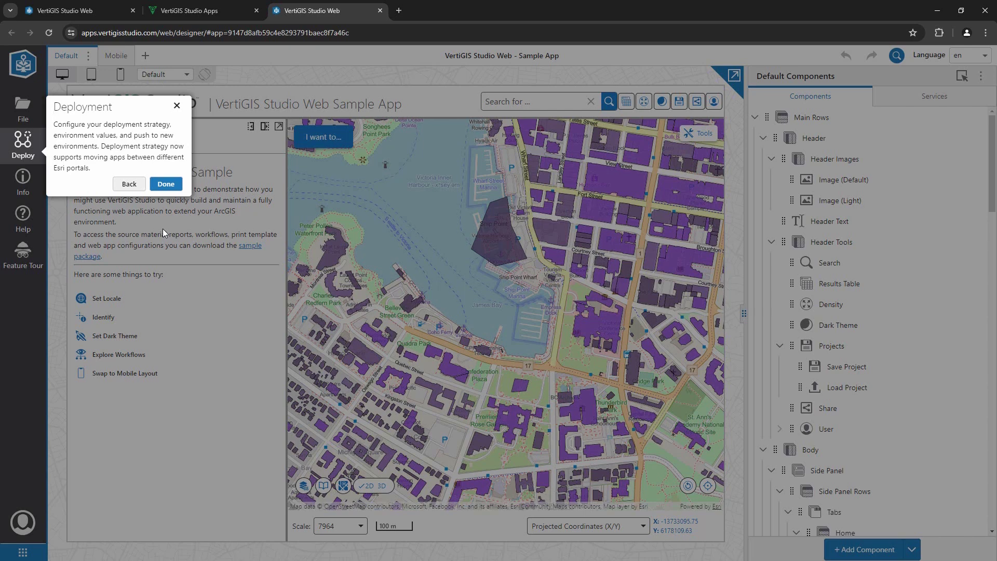
left_click(166, 185)
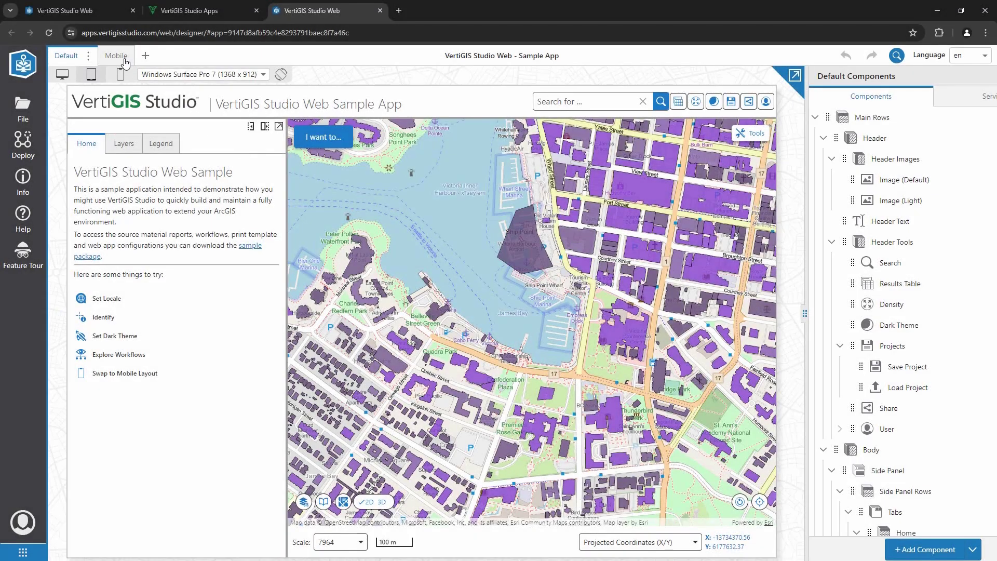
left_click(116, 56)
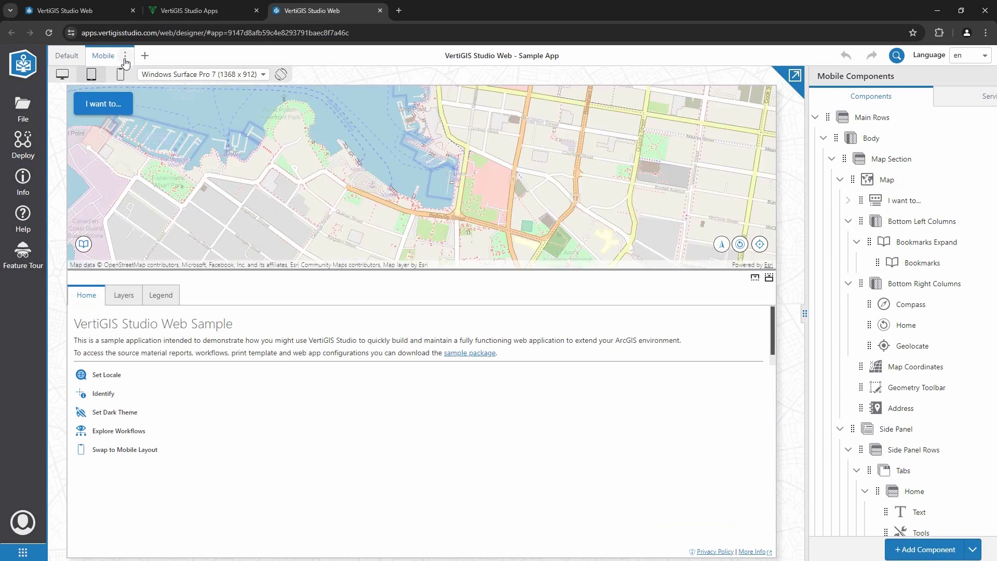
left_click(121, 75)
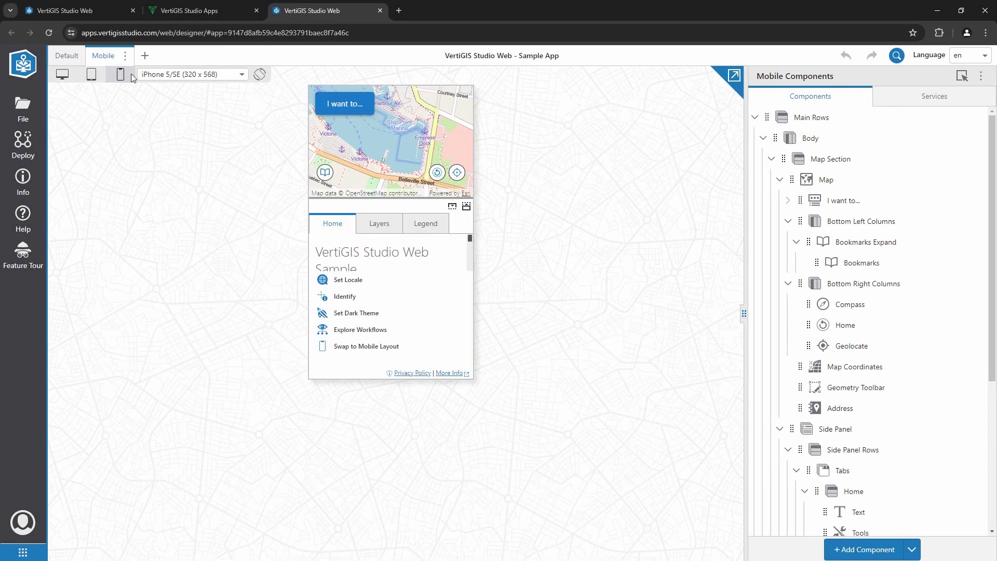
left_click(207, 78)
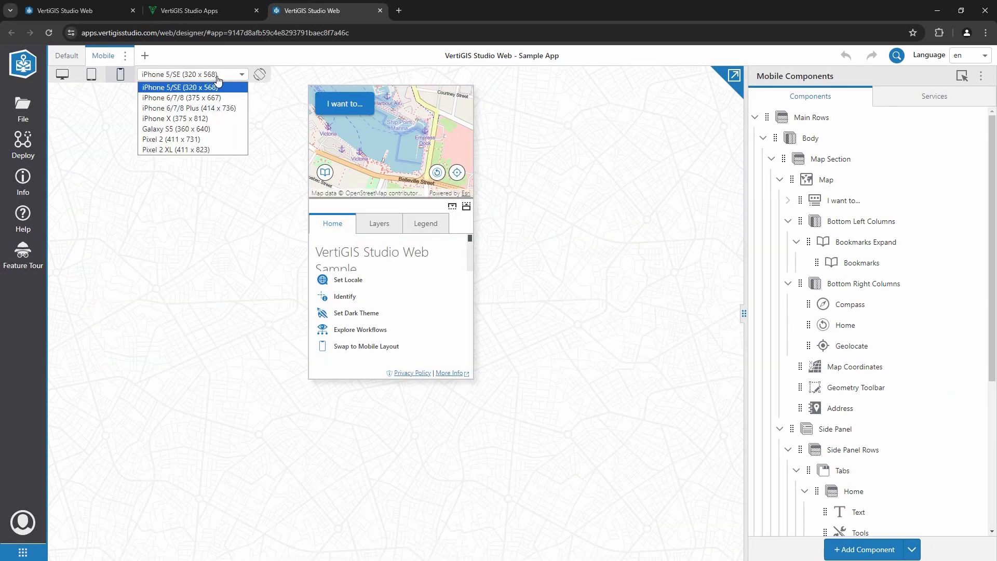
left_click(220, 131)
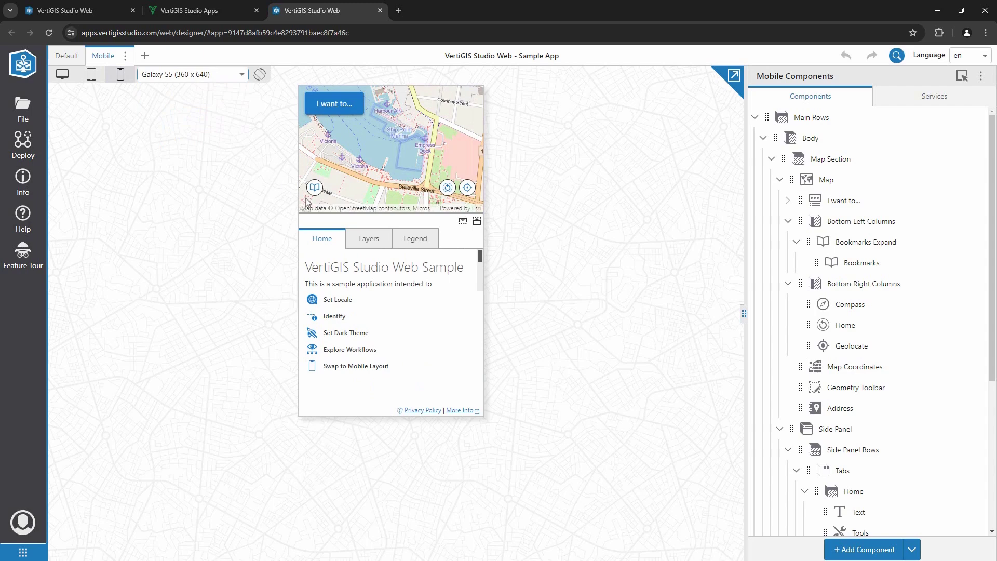
left_click(67, 56)
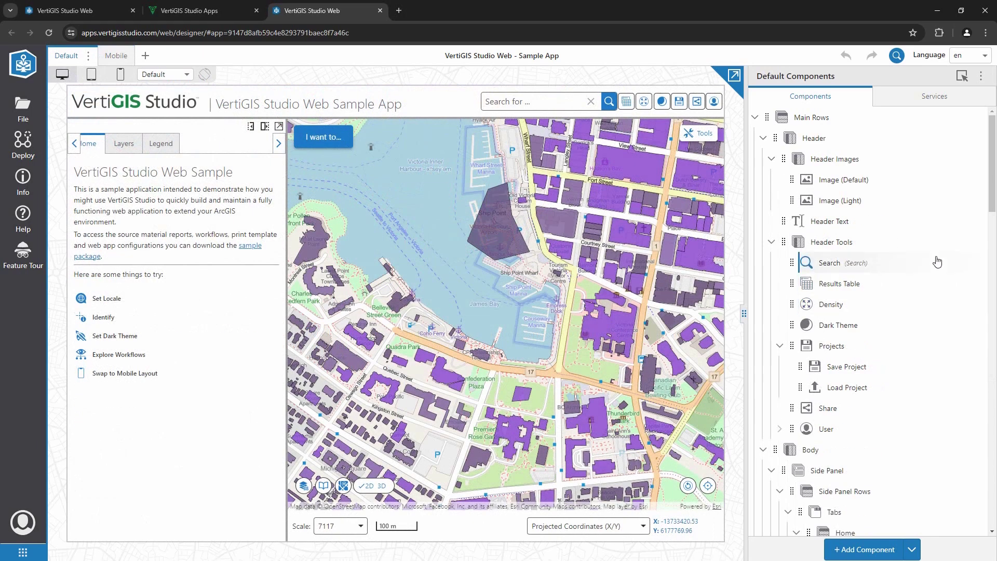
left_click(877, 550)
scroll(900, 436, "down", 1)
scroll(900, 437, "down", 9)
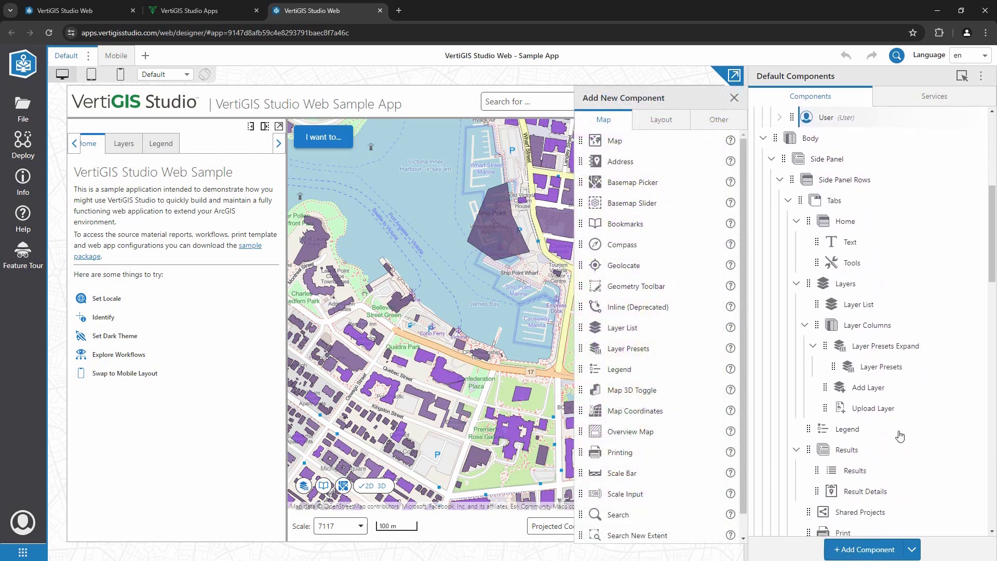
scroll(900, 436, "down", 5)
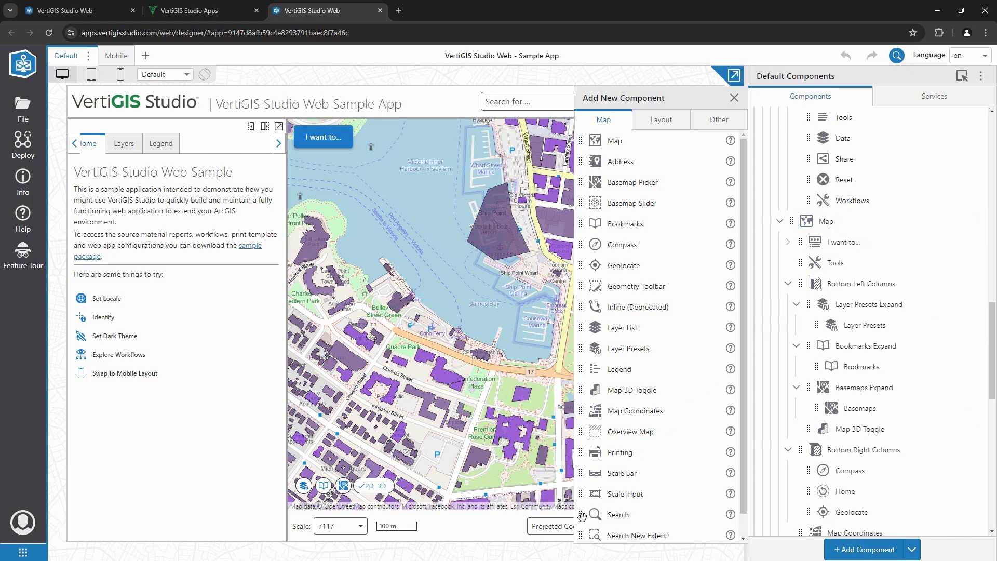
left_click_drag(592, 515, 827, 228)
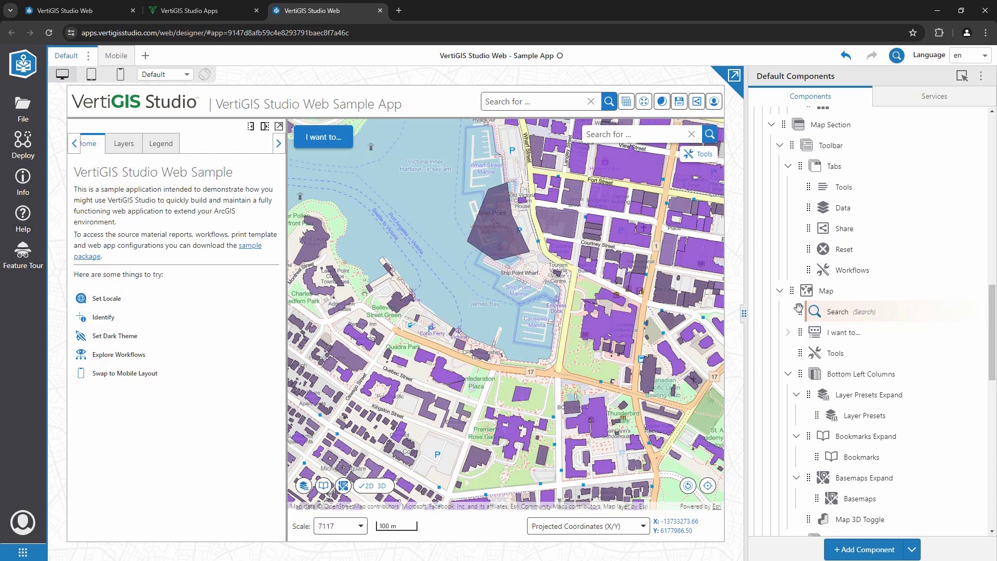
left_click_drag(805, 310, 825, 549)
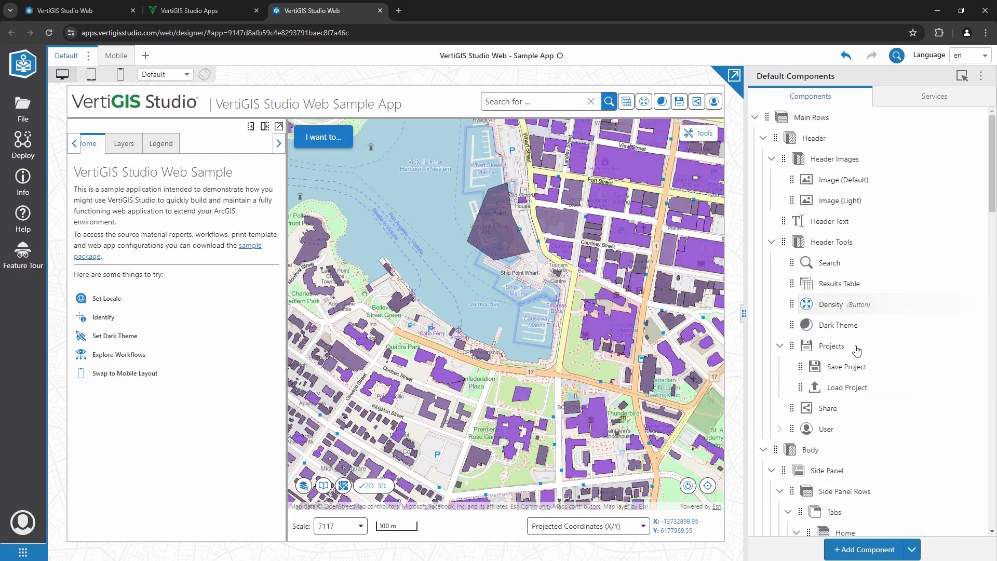
- Open the Map node and review its Capital City web map, web scene and layer extensions
scroll(856, 351, "down", 15)
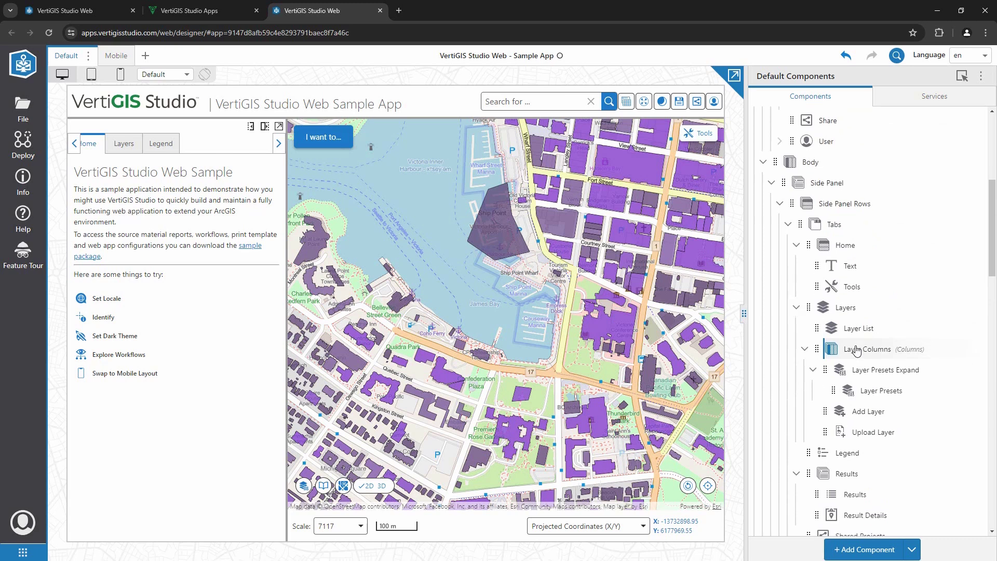
scroll(857, 351, "down", 1)
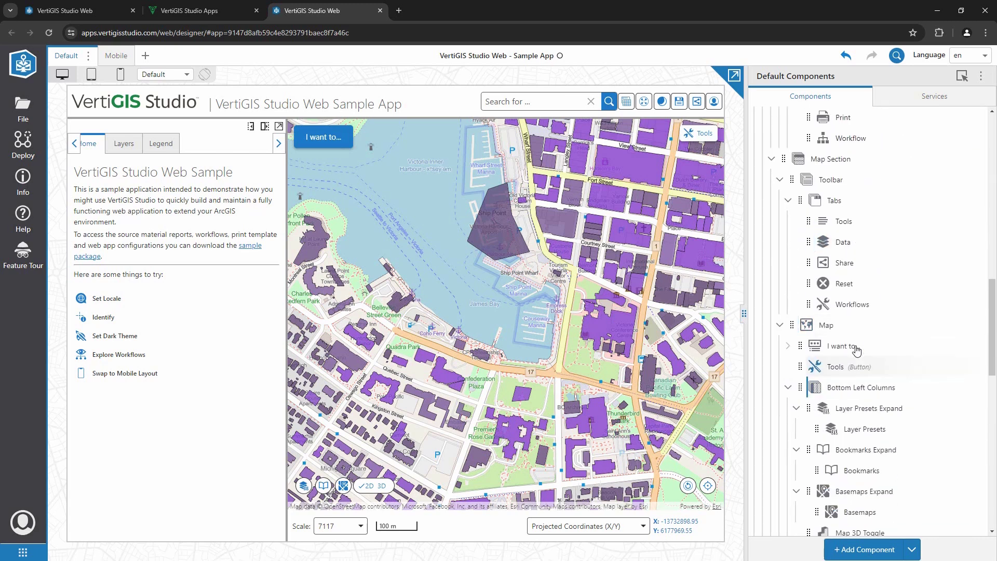
left_click(866, 330)
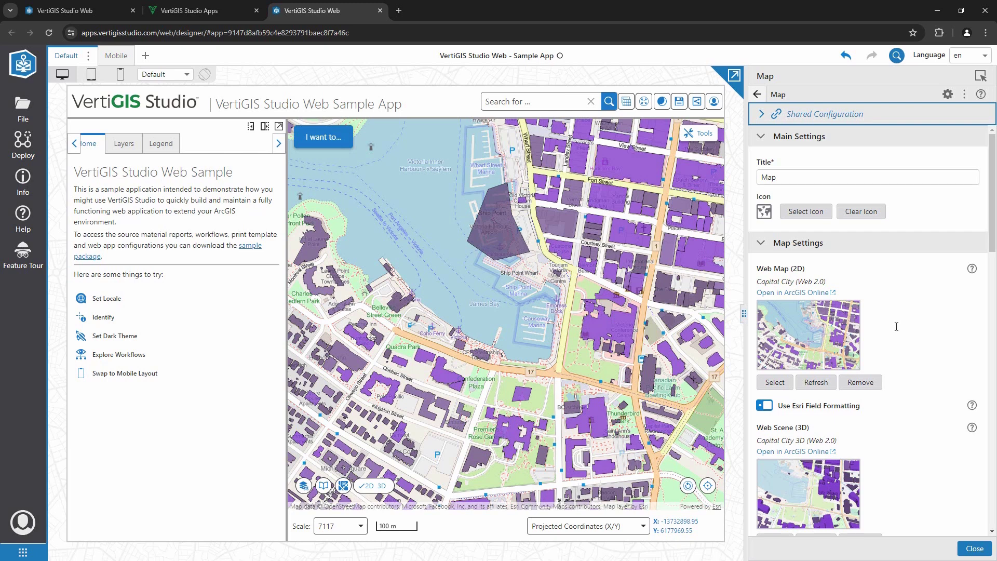
scroll(901, 331, "down", 2)
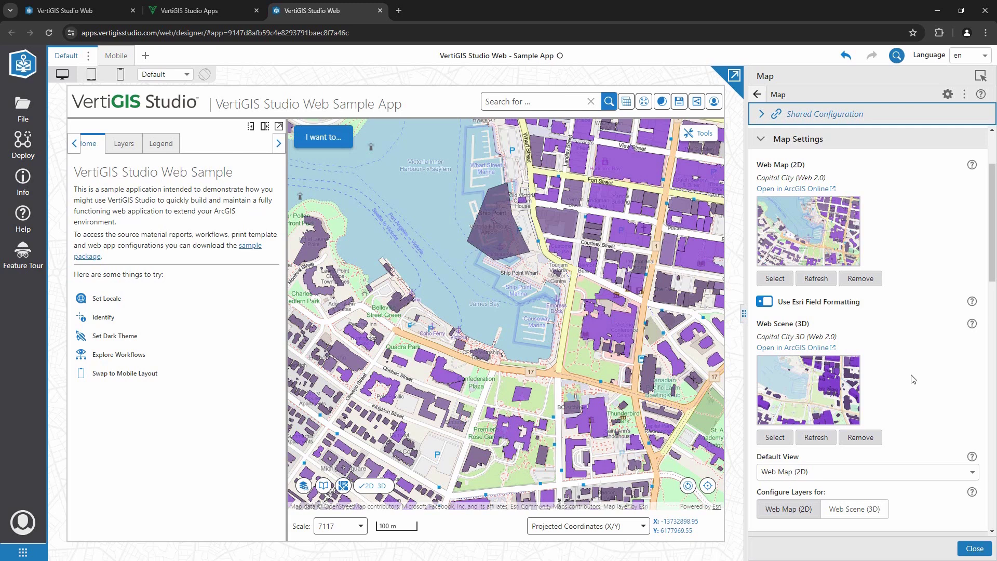
scroll(913, 379, "down", 6)
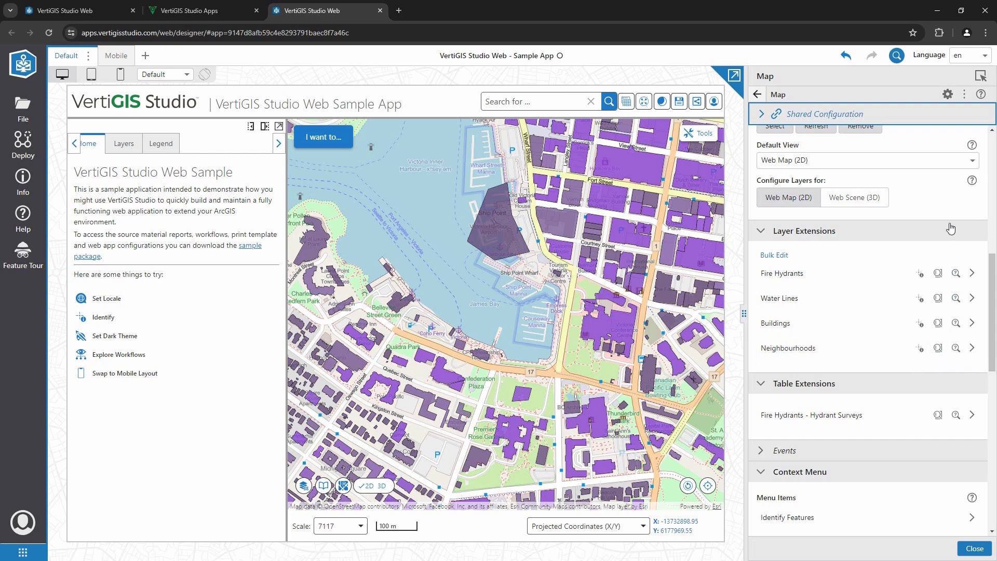
- Return to the component tree, select the Workflows toolbar tab, and open the Demographics item
left_click(766, 97)
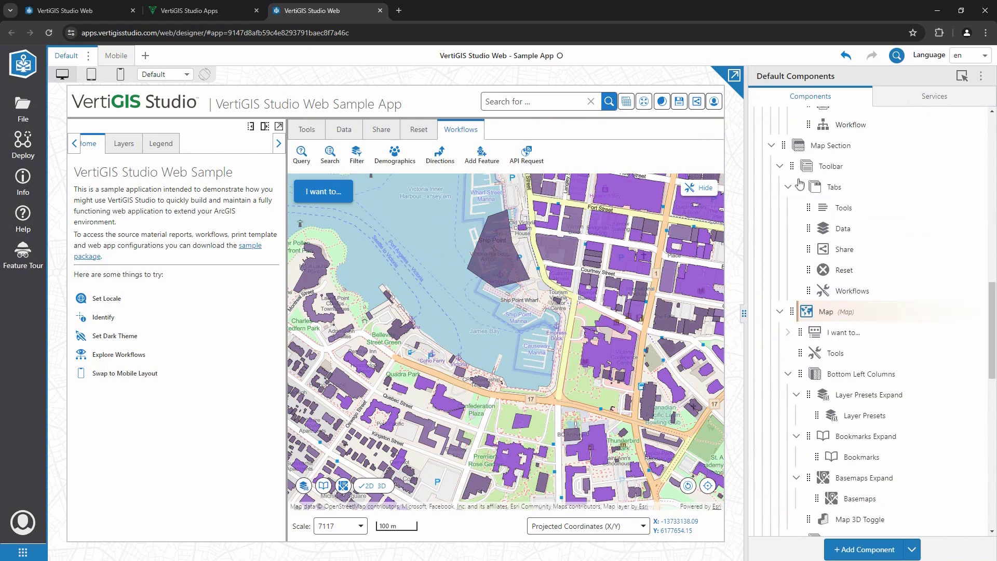
scroll(854, 325, "up", 2)
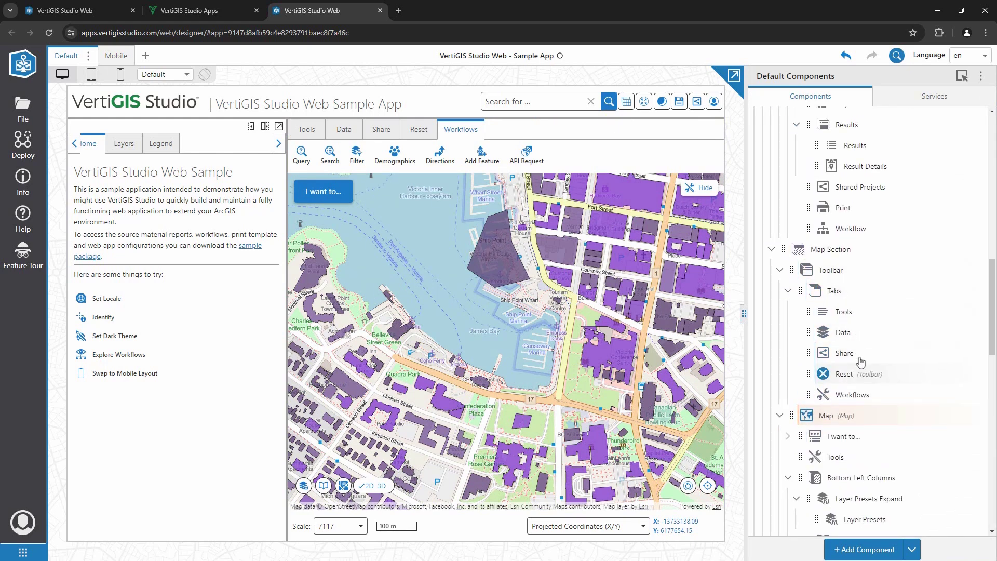
left_click(864, 396)
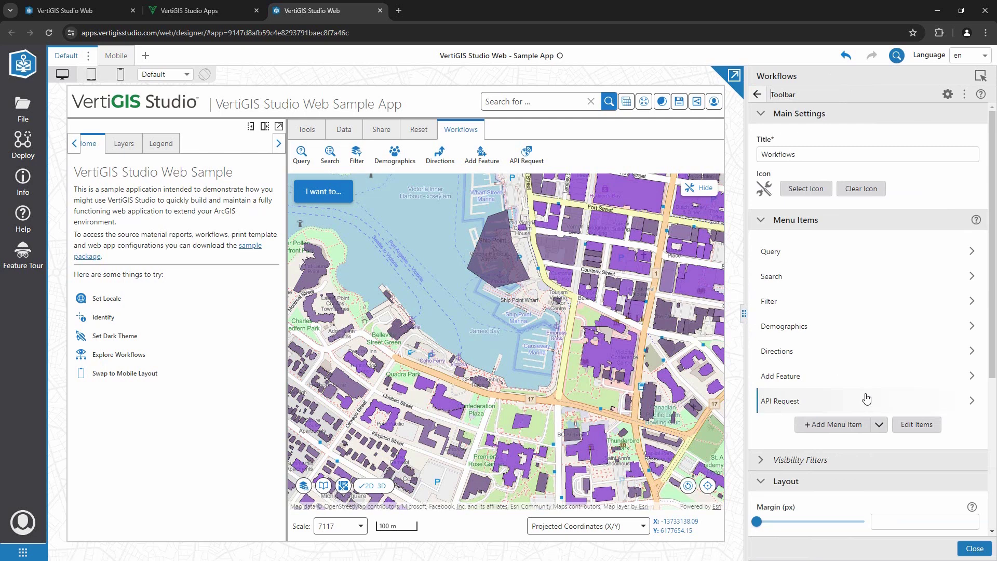
left_click(894, 330)
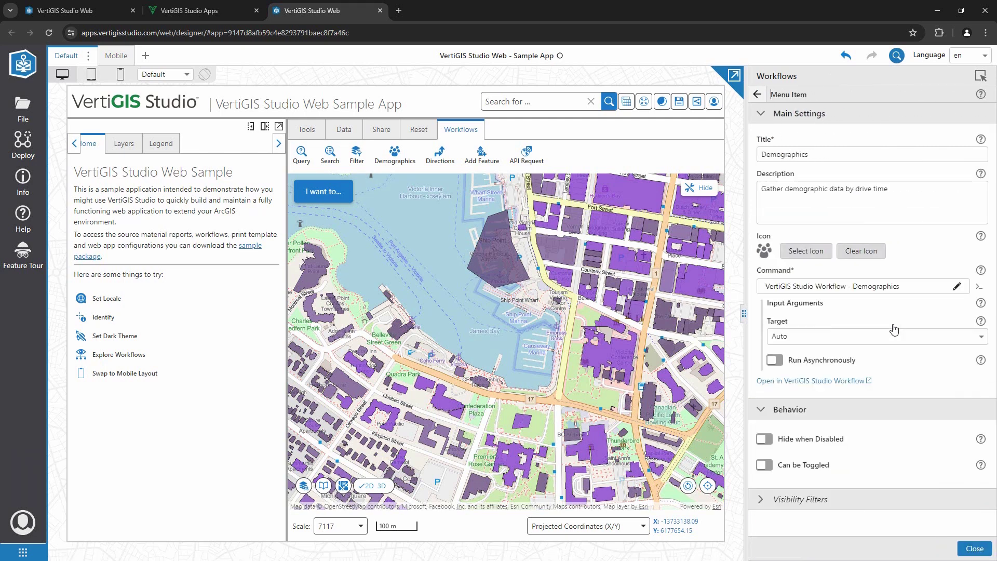